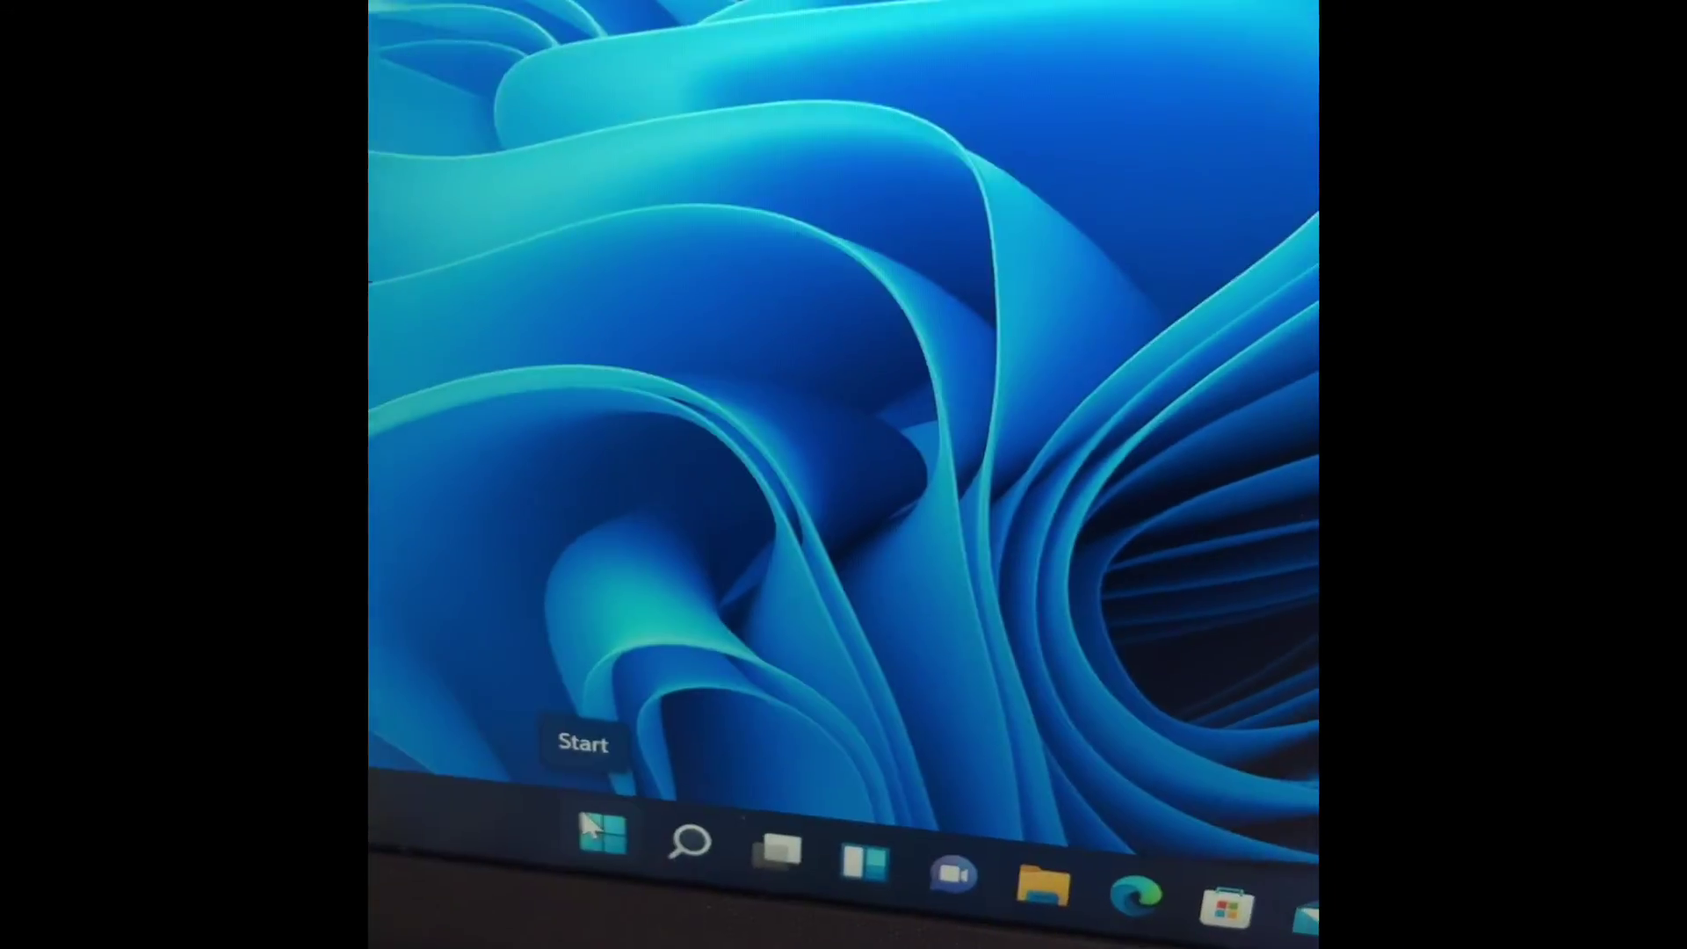
left_click(599, 831)
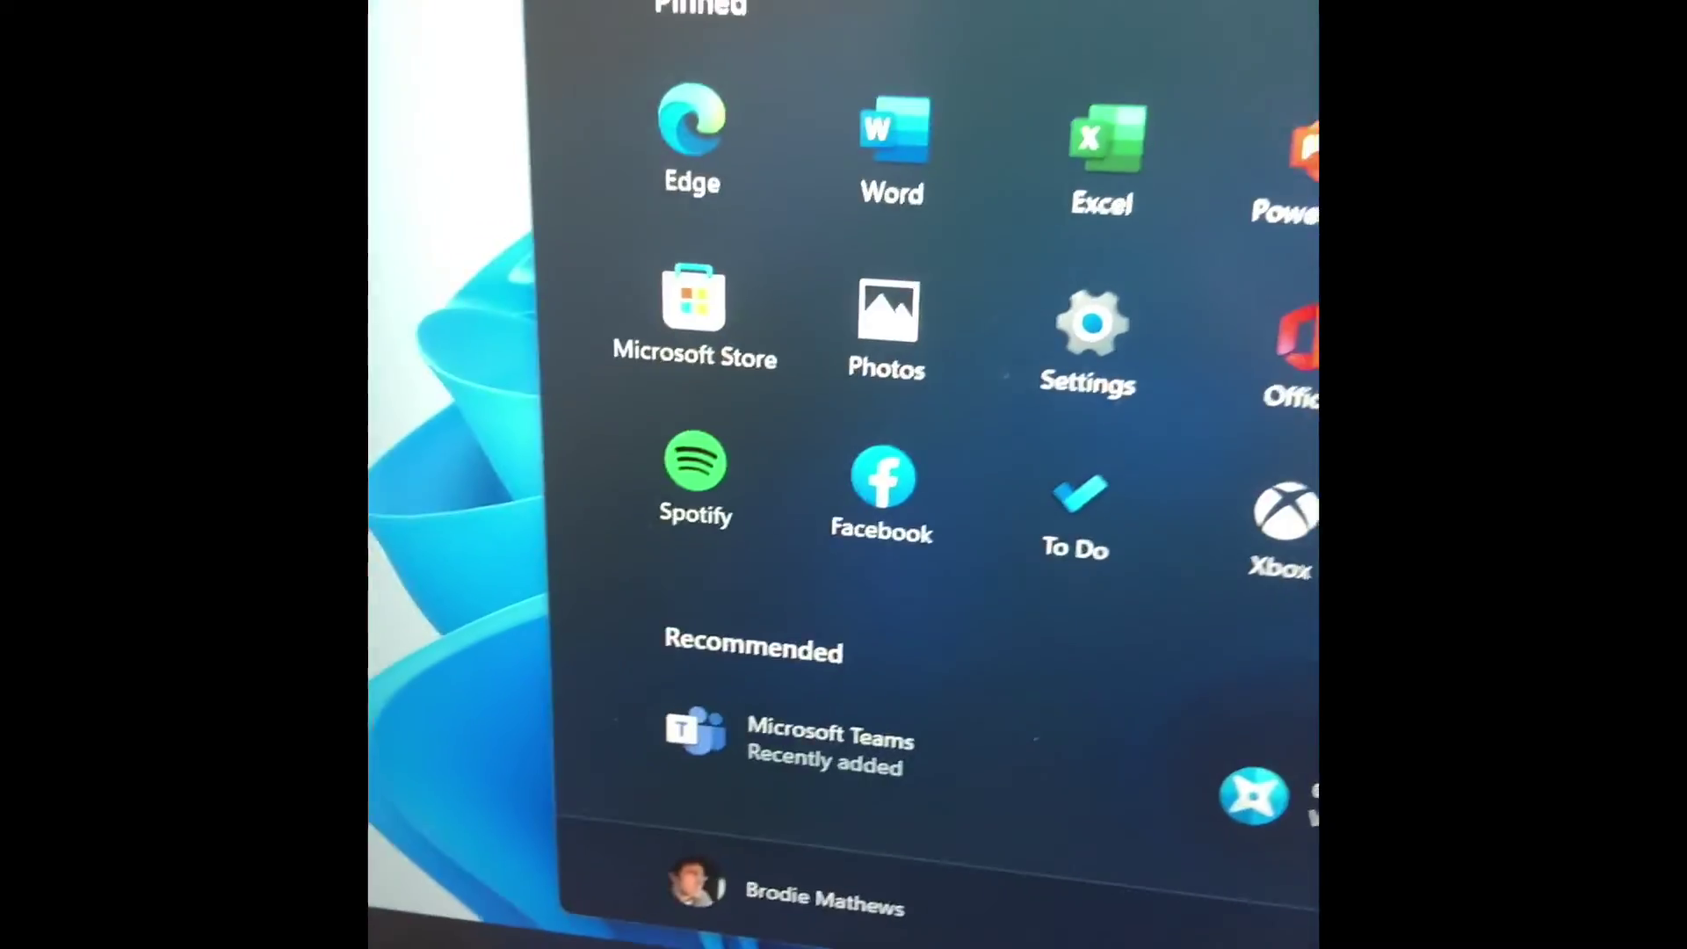